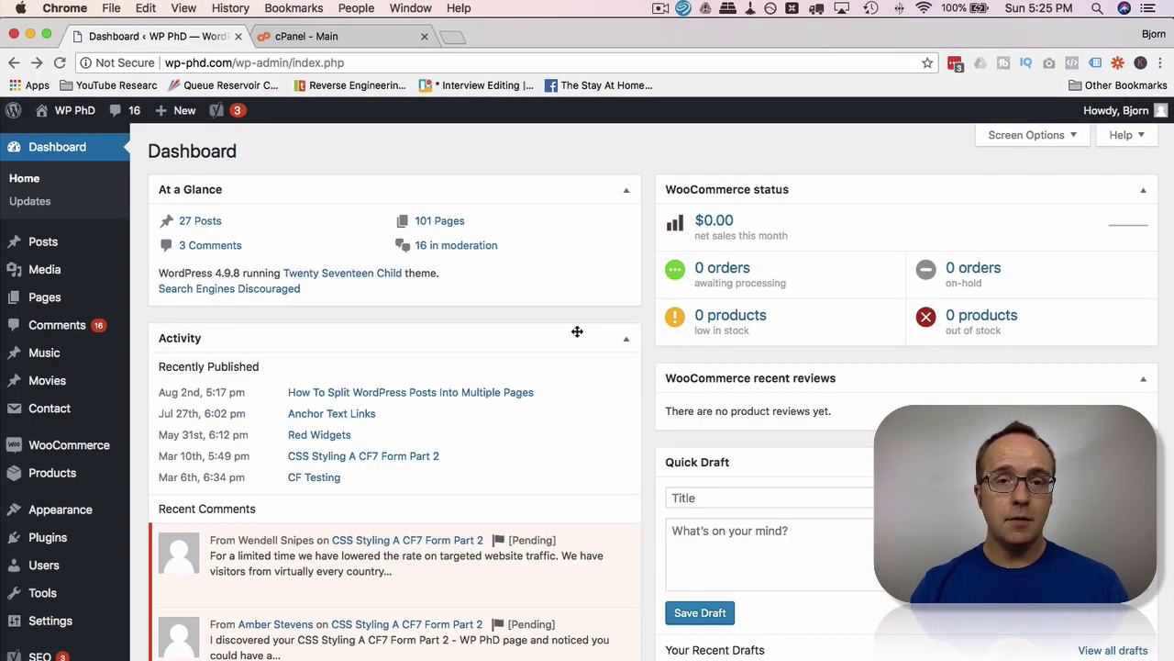
Tick all 13 installed plugins, pick Deactivate as the bulk action, and review the list
{"action": "scroll", "coordinate": [100, 294], "scroll_direction": "down", "scroll_amount": 5}
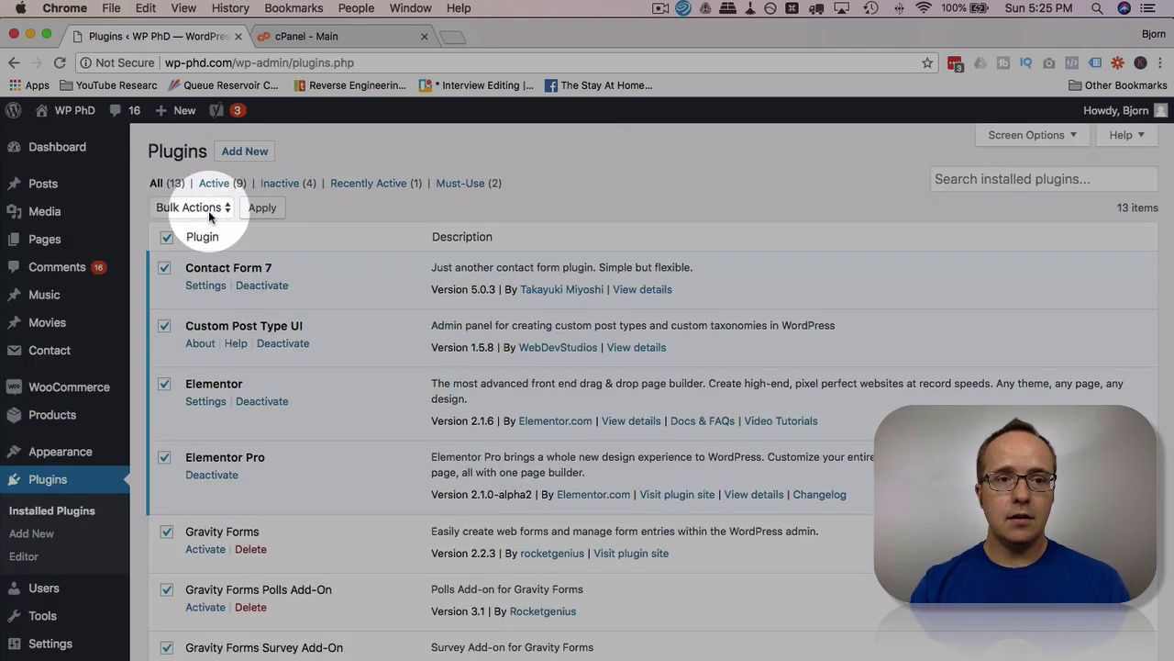
{"action": "left_click", "coordinate": [208, 210]}
{"action": "left_click", "coordinate": [215, 236]}
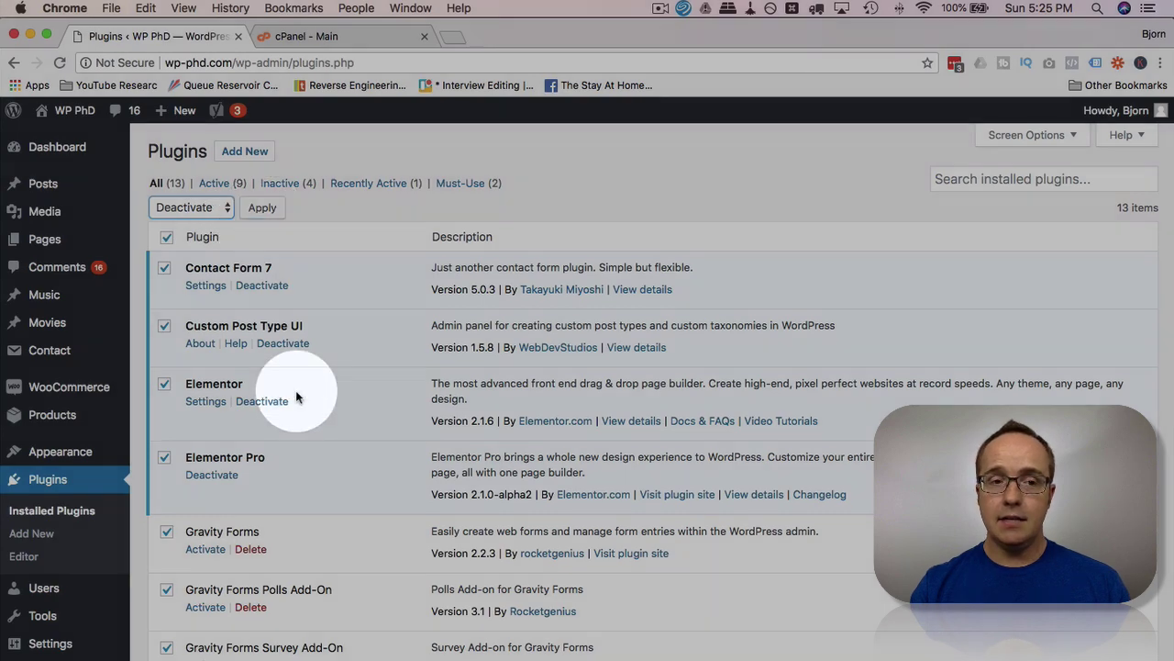
{"action": "scroll", "coordinate": [295, 390], "scroll_direction": "down", "scroll_amount": 2}
{"action": "scroll", "coordinate": [296, 393], "scroll_direction": "down", "scroll_amount": 1}
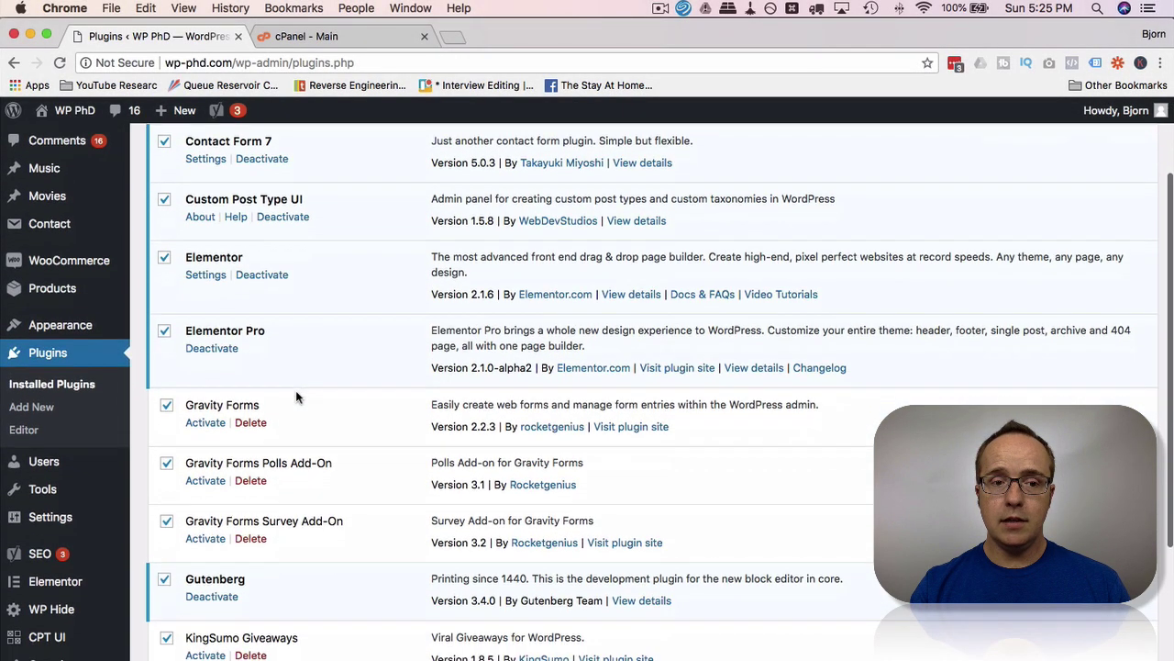
{"action": "scroll", "coordinate": [296, 393], "scroll_direction": "down", "scroll_amount": 2}
{"action": "scroll", "coordinate": [296, 393], "scroll_direction": "down", "scroll_amount": 2}
{"action": "scroll", "coordinate": [297, 393], "scroll_direction": "down", "scroll_amount": 1}
{"action": "scroll", "coordinate": [296, 390], "scroll_direction": "down", "scroll_amount": 3}
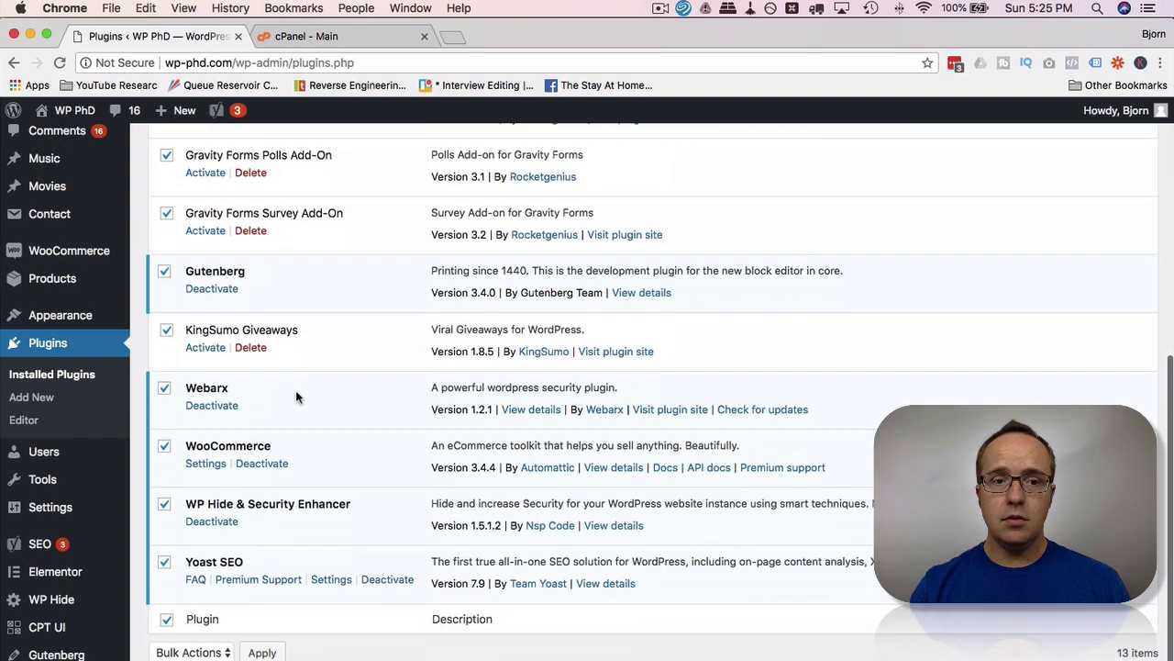
{"action": "scroll", "coordinate": [268, 319], "scroll_direction": "up", "scroll_amount": 4}
{"action": "scroll", "coordinate": [268, 318], "scroll_direction": "up", "scroll_amount": 4}
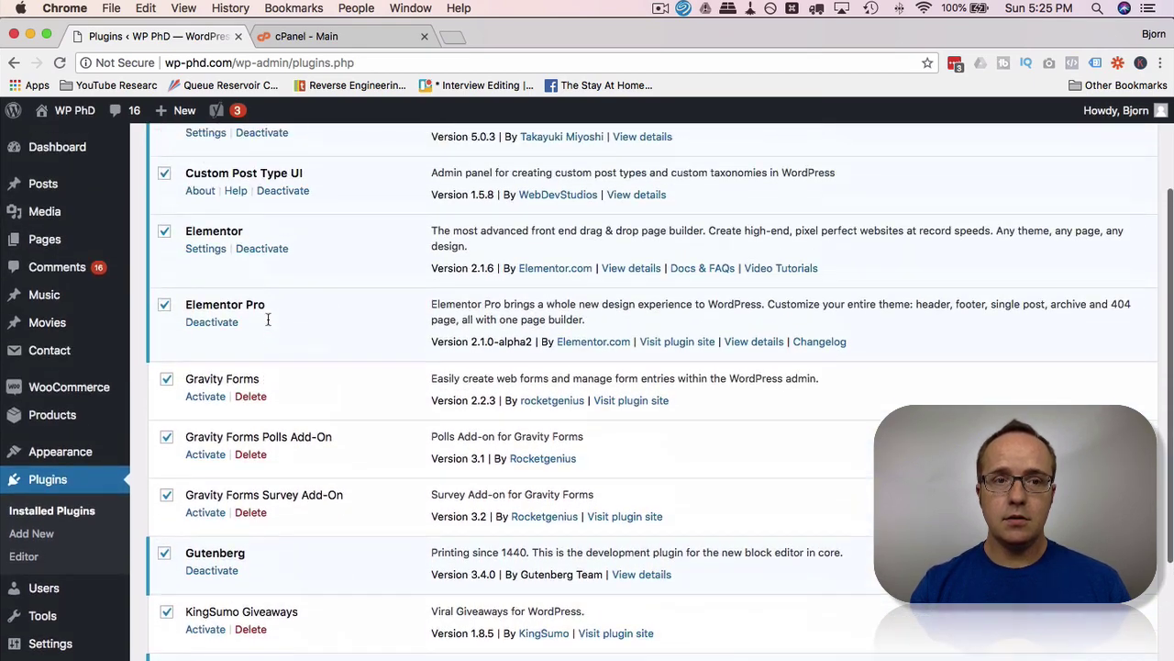
{"action": "scroll", "coordinate": [268, 318], "scroll_direction": "up", "scroll_amount": 3}
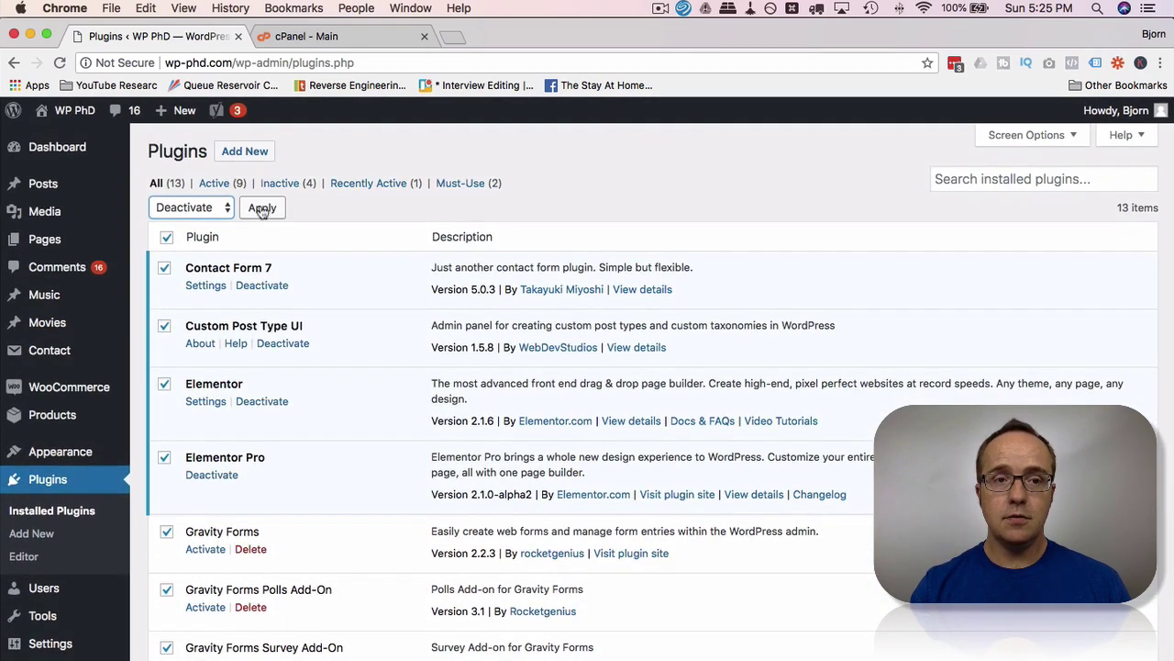
Apply bulk Deactivate to all 13 plugins and view the 10 Recently Active ones
{"action": "left_click", "coordinate": [261, 208]}
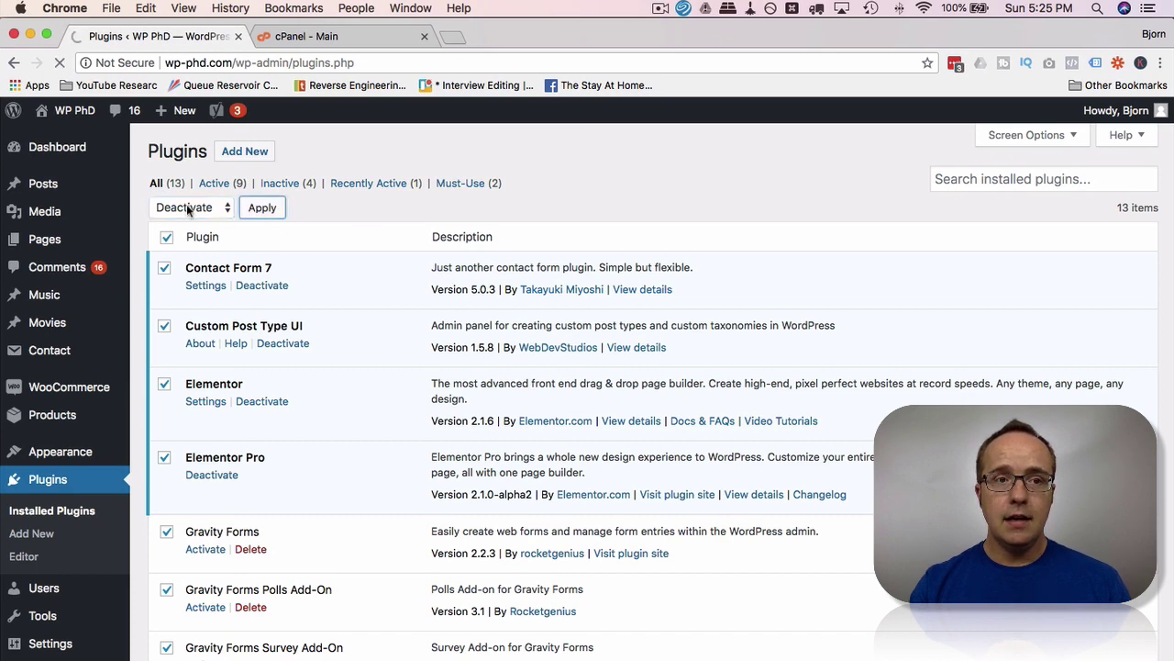
{"action": "scroll", "coordinate": [356, 294], "scroll_direction": "down", "scroll_amount": 2}
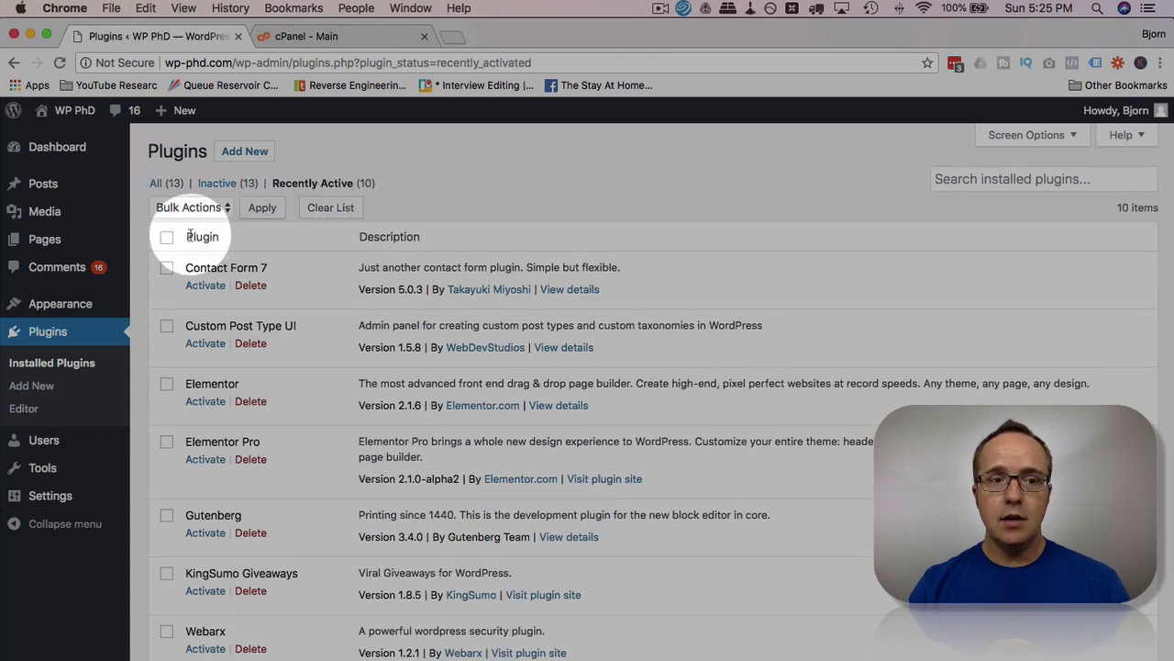
Bulk-activate the ten recently active plugins, then go to the cPanel home page
{"action": "left_click", "coordinate": [193, 209]}
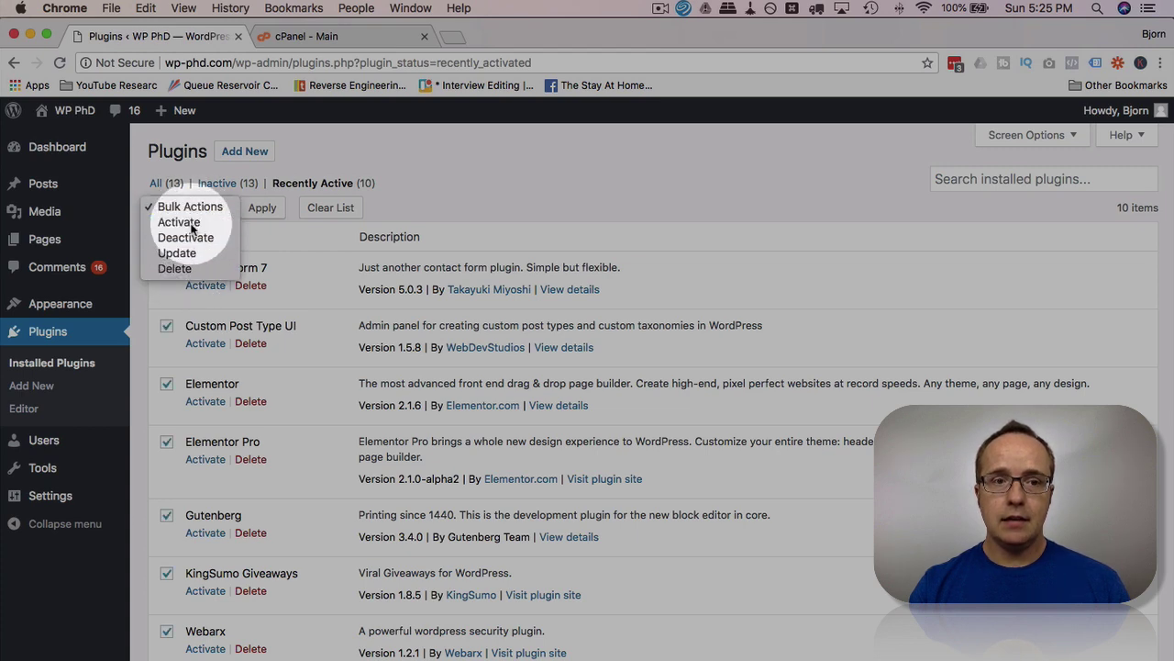
{"action": "left_click", "coordinate": [179, 222]}
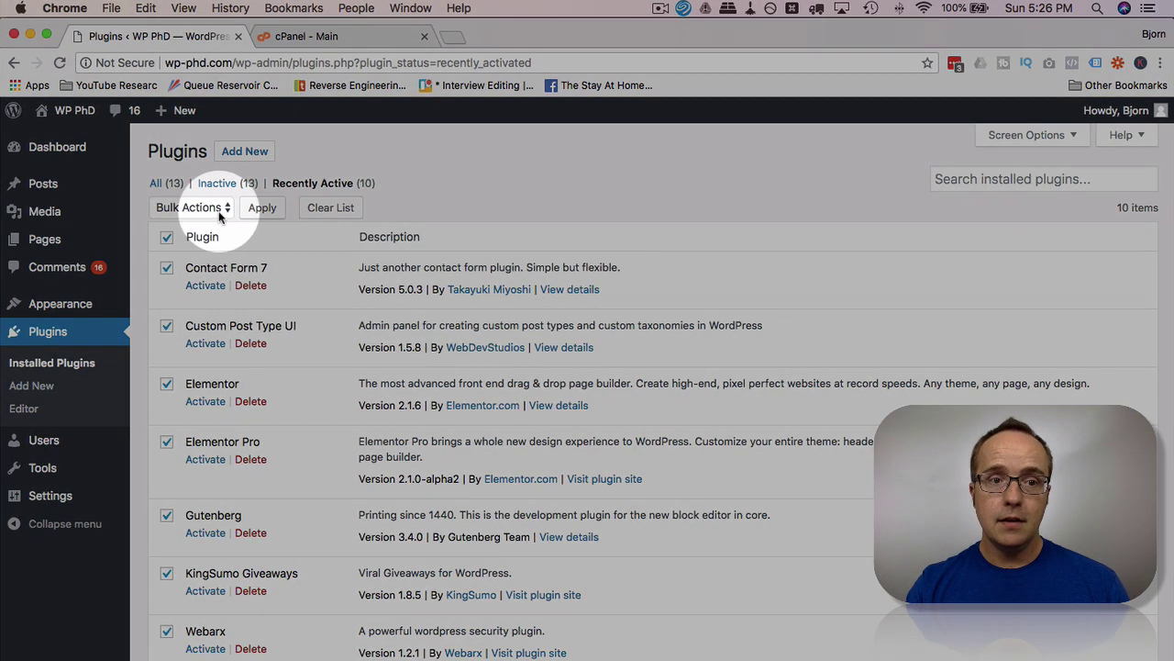
{"action": "left_click", "coordinate": [217, 209]}
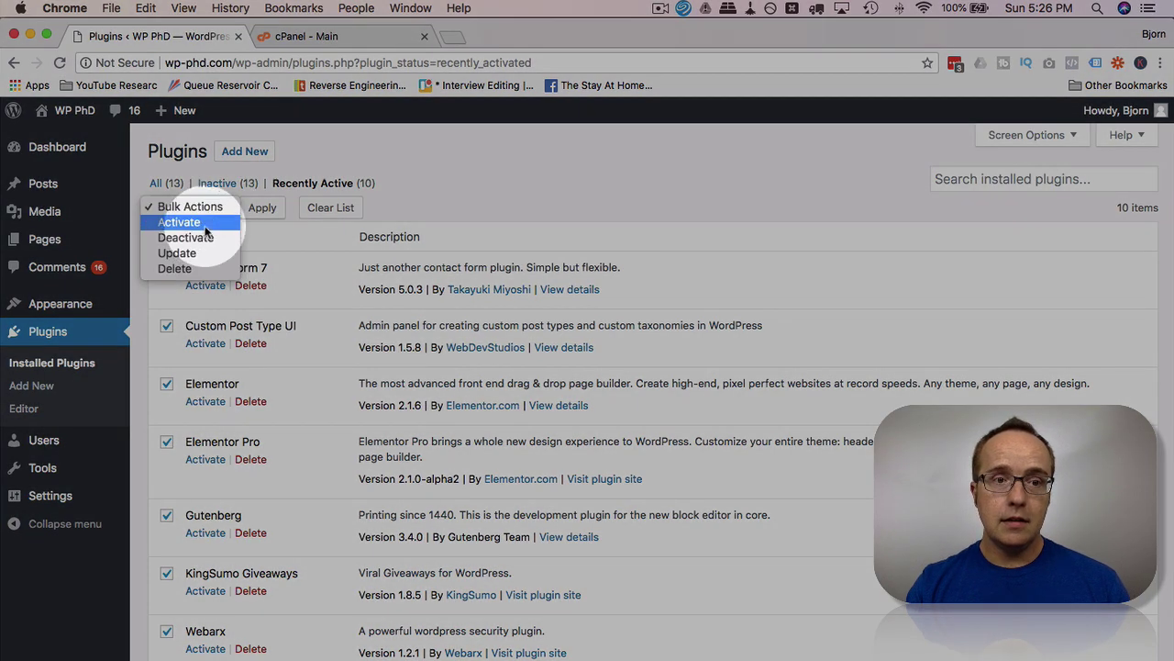
{"action": "left_click", "coordinate": [206, 228]}
{"action": "left_click", "coordinate": [261, 207]}
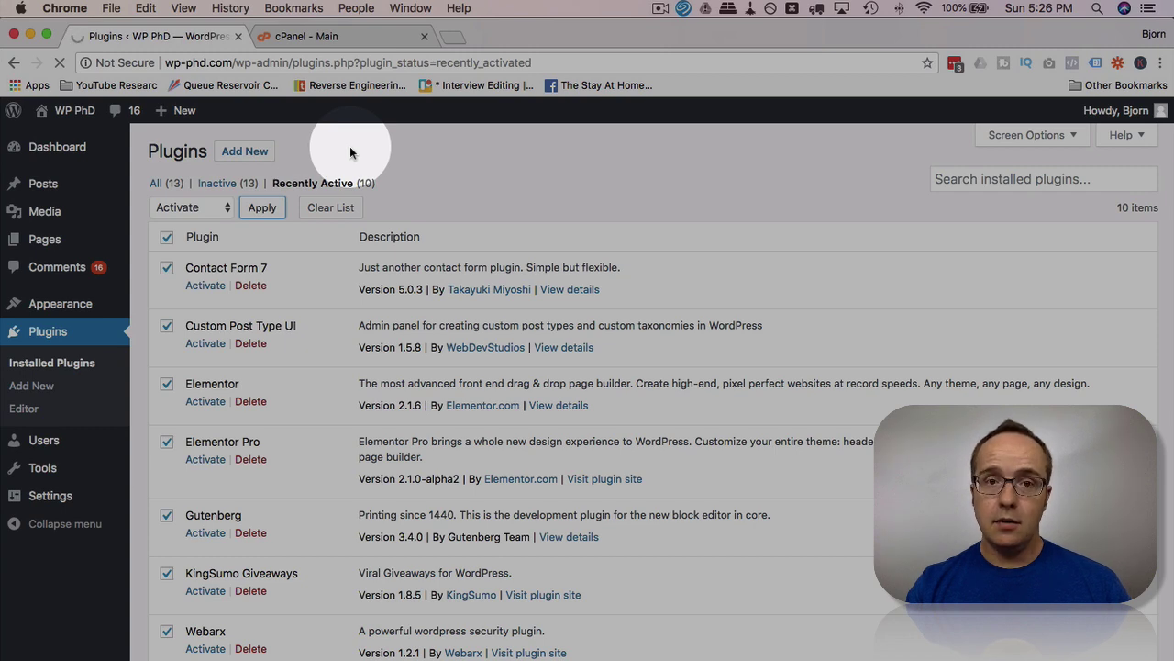
{"action": "left_click", "coordinate": [307, 37]}
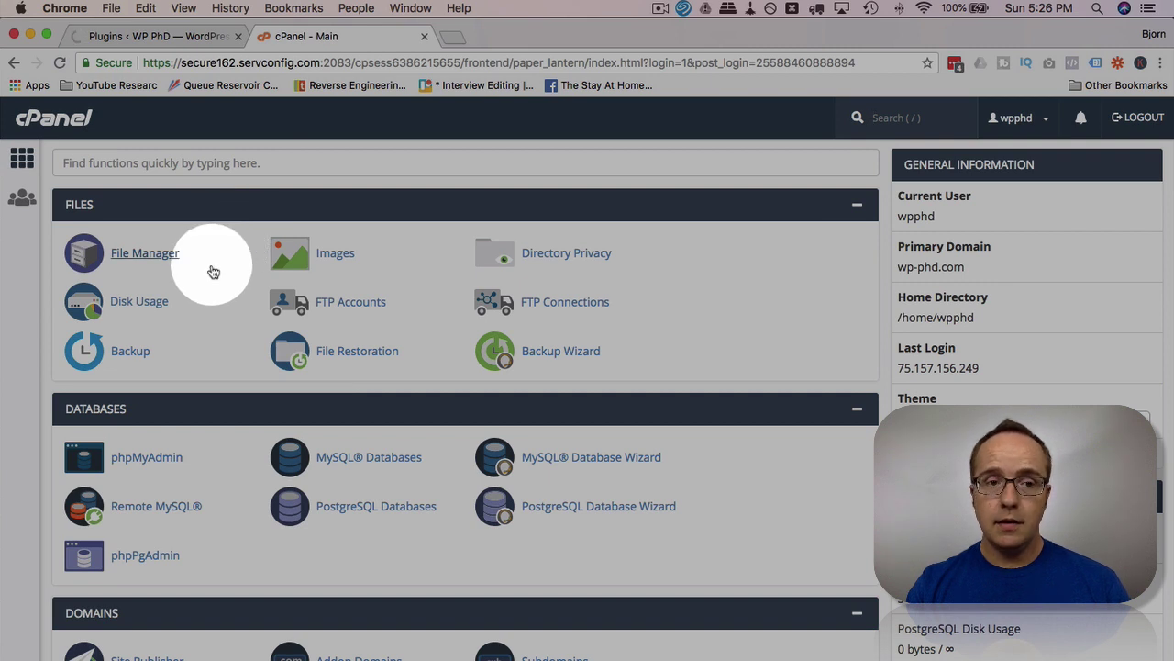
In File Manager, go into public_html/wp-content and select the plugins folder
{"action": "left_click", "coordinate": [162, 261]}
{"action": "scroll", "coordinate": [419, 474], "scroll_direction": "down", "scroll_amount": 2}
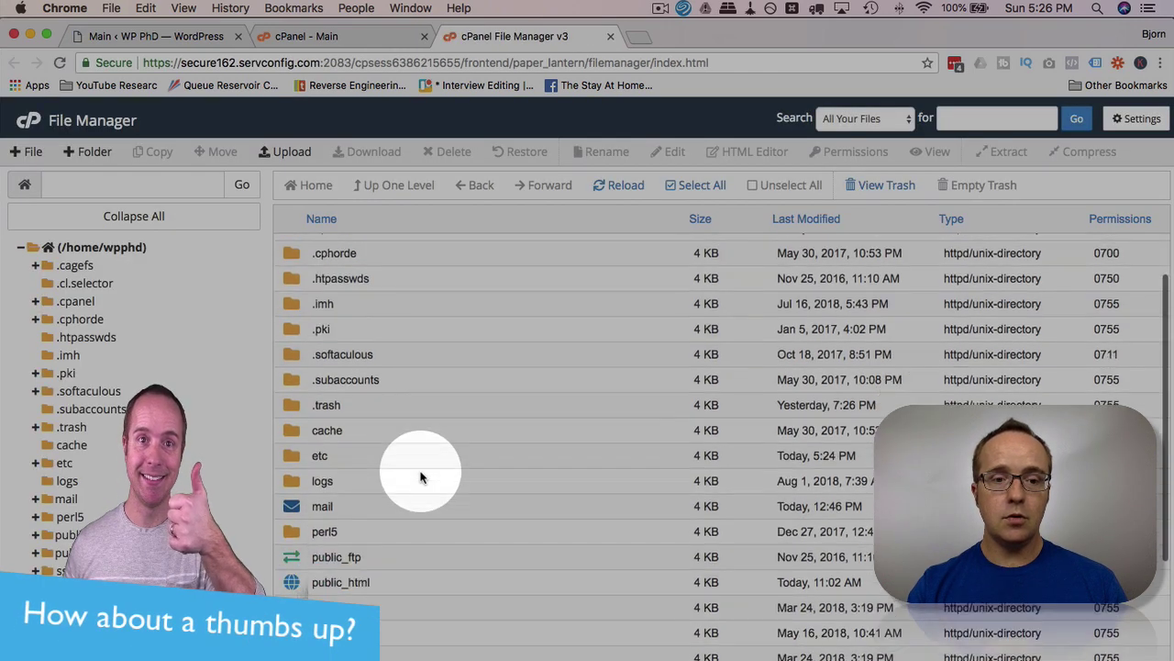
{"action": "scroll", "coordinate": [385, 496], "scroll_direction": "down", "scroll_amount": 2}
{"action": "double_click", "coordinate": [394, 506]}
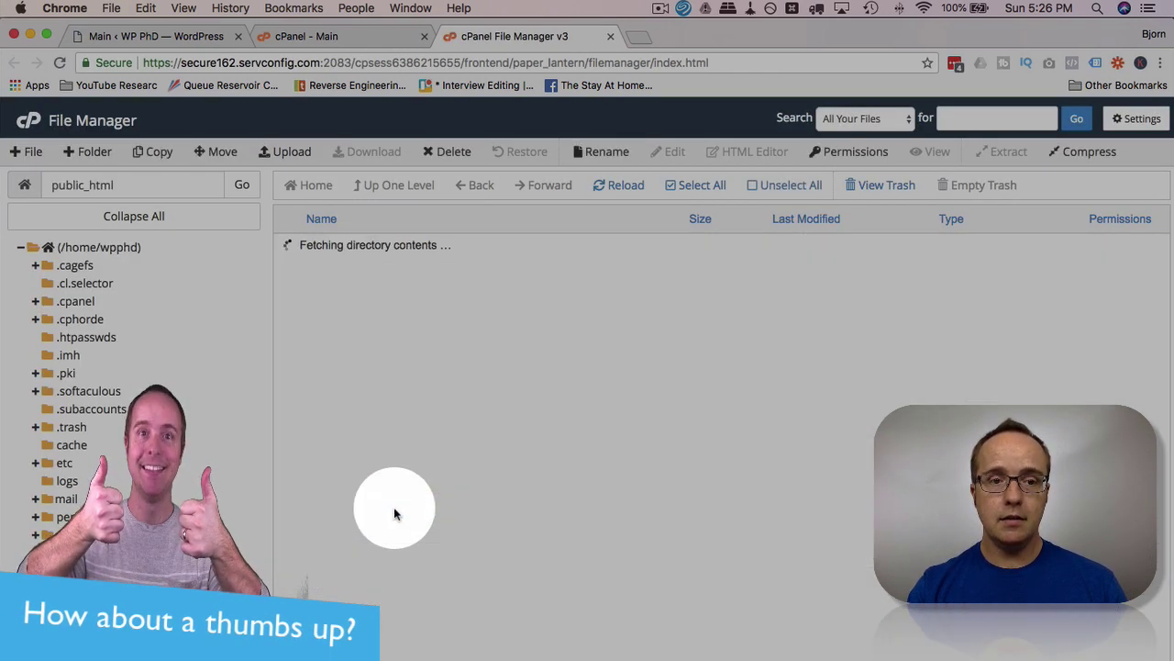
{"action": "double_click", "coordinate": [380, 473]}
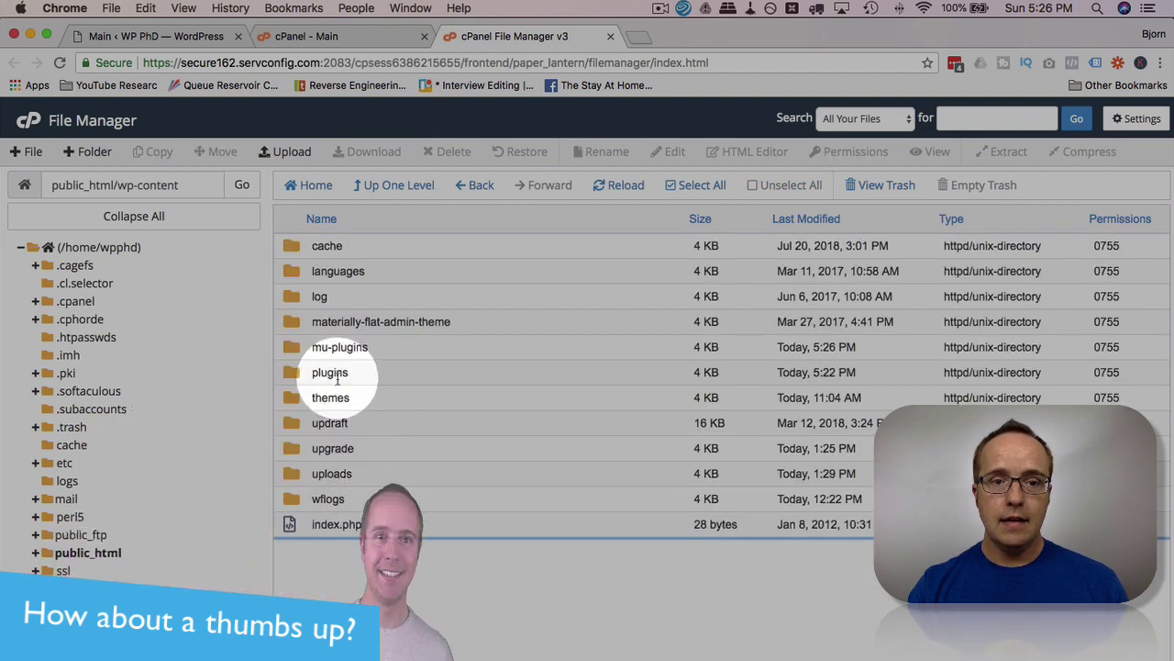
{"action": "left_click", "coordinate": [336, 378]}
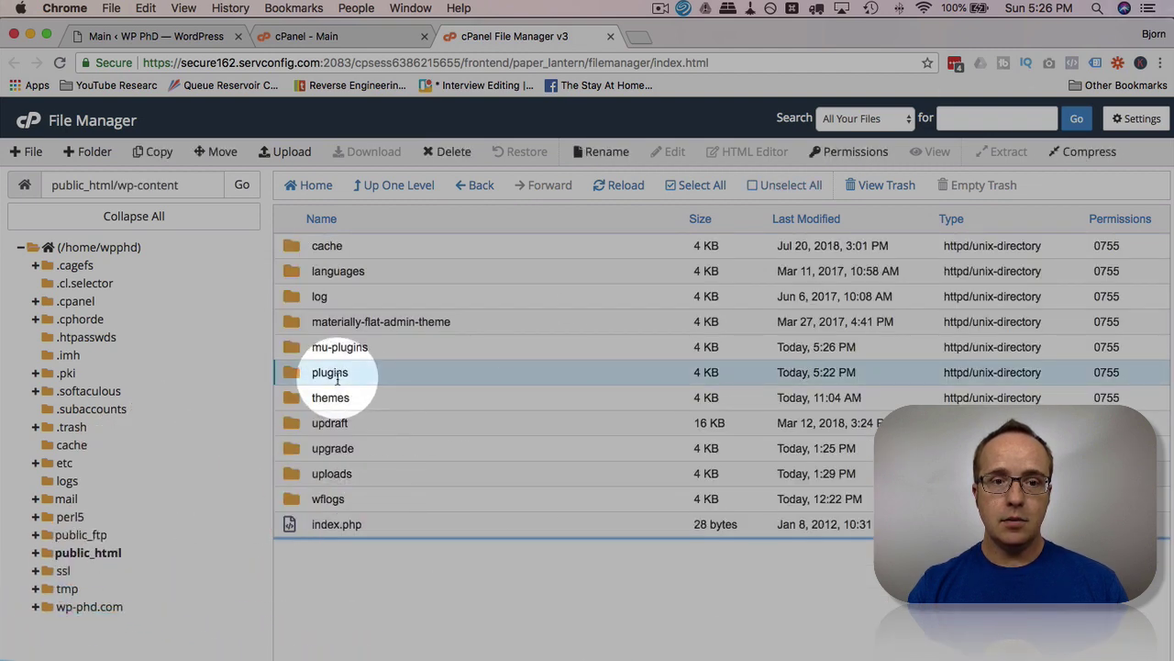
Return to WordPress Installed Plugins, now listing seven active plugins among the 13
{"action": "left_click", "coordinate": [182, 38]}
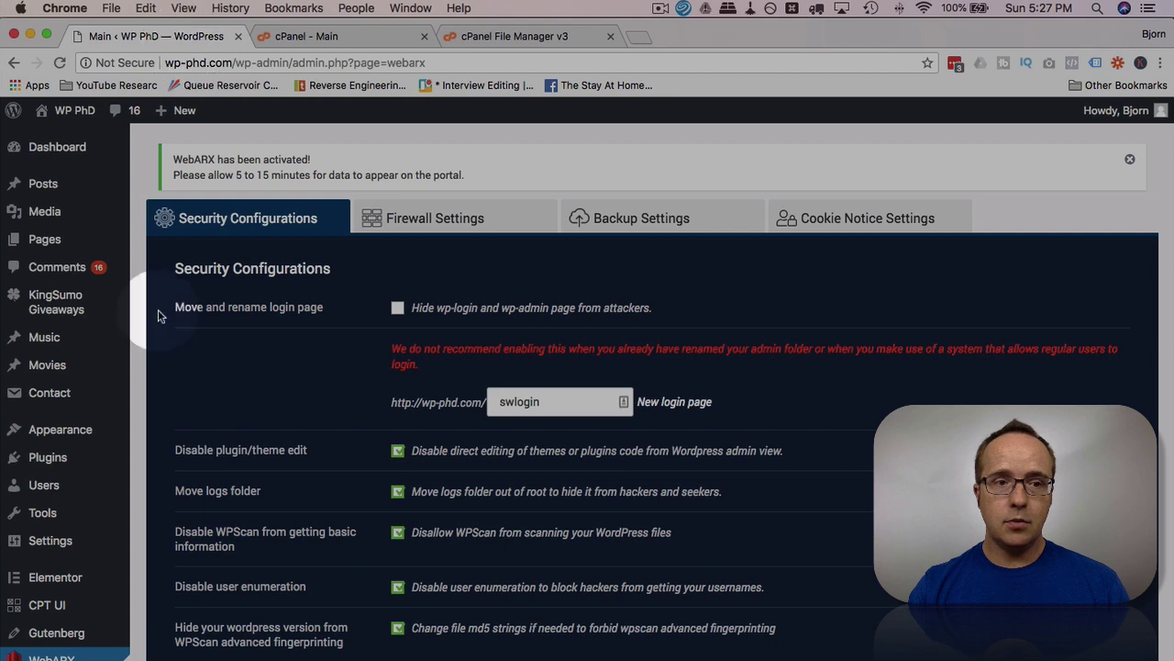
{"action": "scroll", "coordinate": [46, 395], "scroll_direction": "down", "scroll_amount": 1}
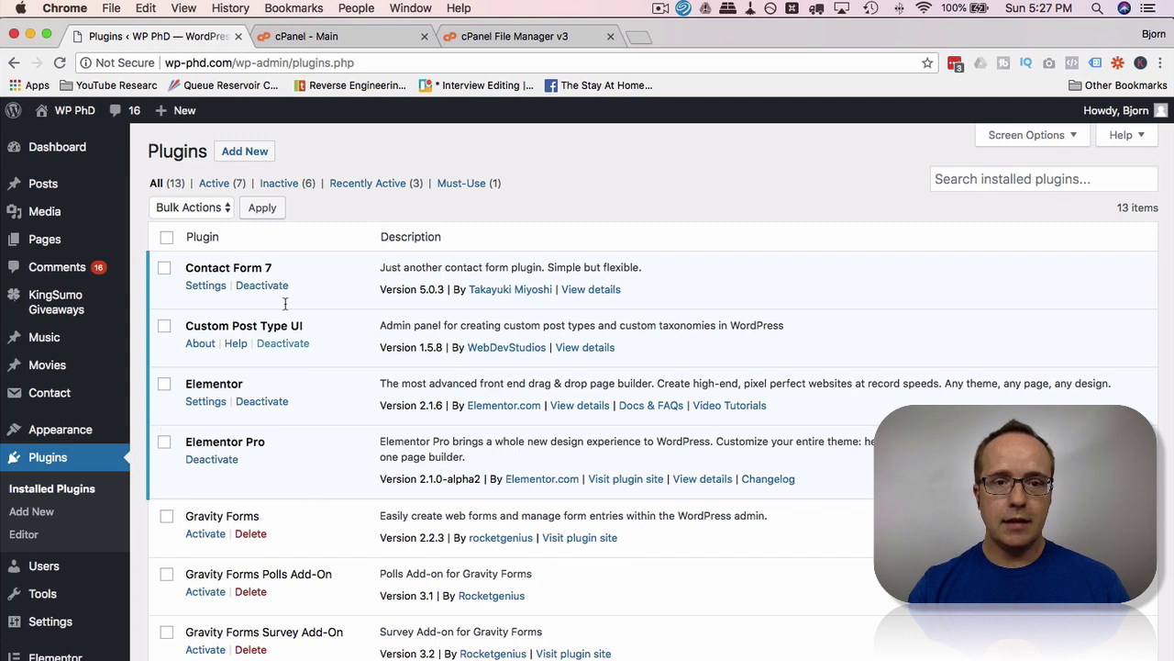
Back in File Manager, rename the wp-content plugins folder to plugins-off
{"action": "left_click", "coordinate": [469, 36]}
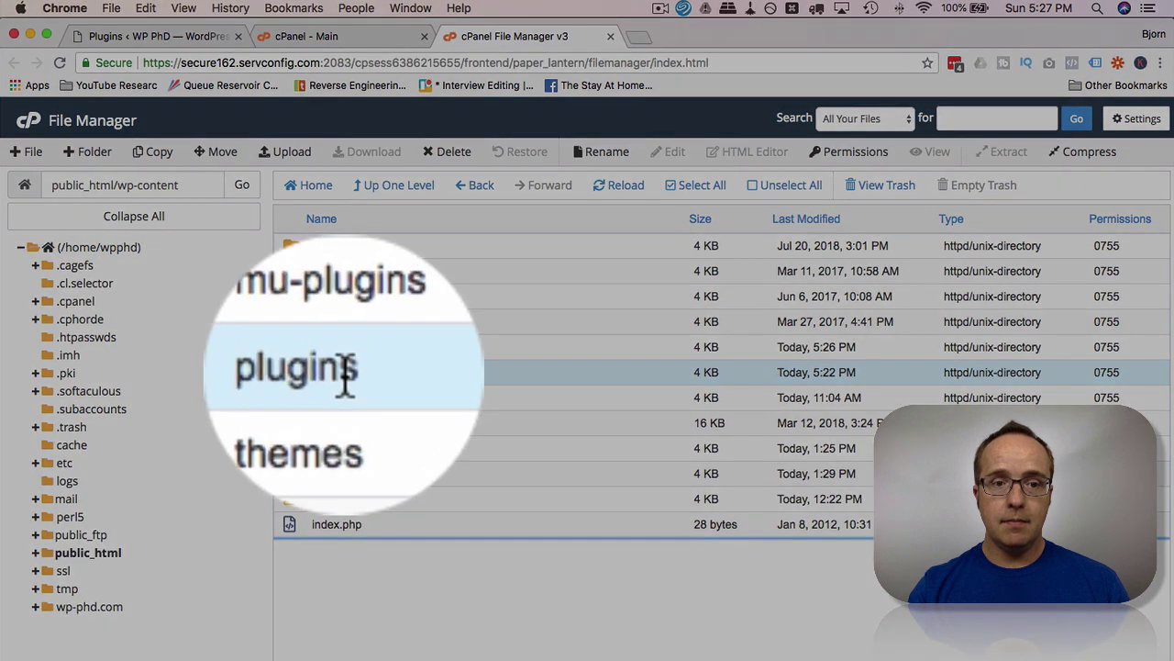
{"action": "double_click", "coordinate": [337, 375]}
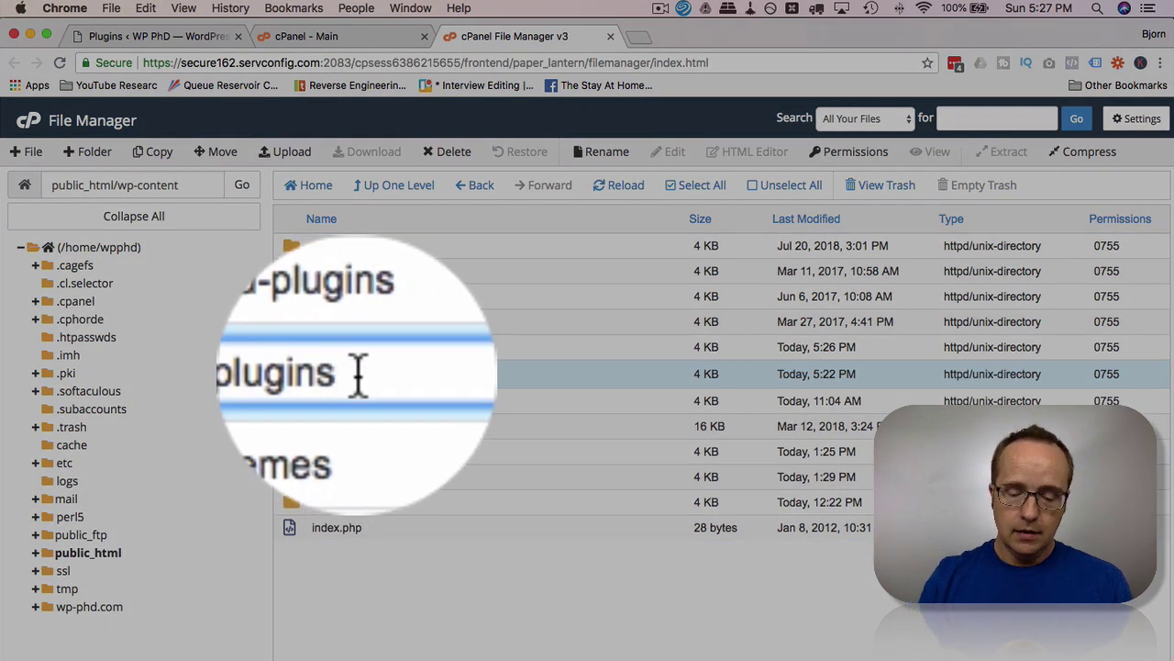
{"action": "type", "text": "-off"}
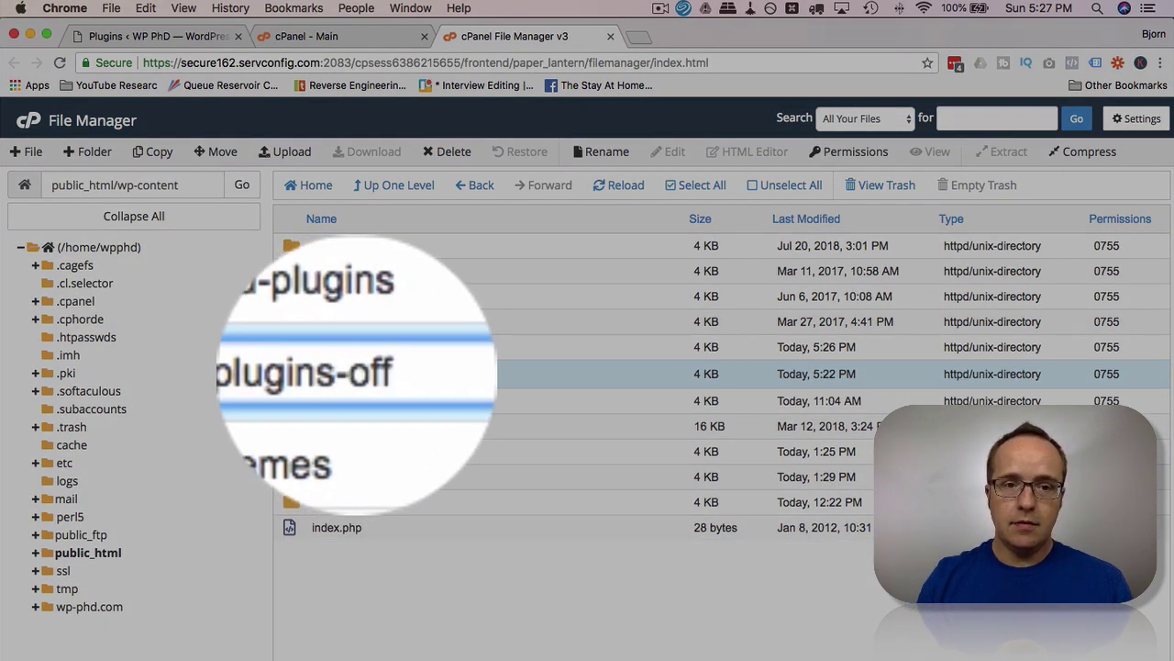
{"action": "key", "text": "Return"}
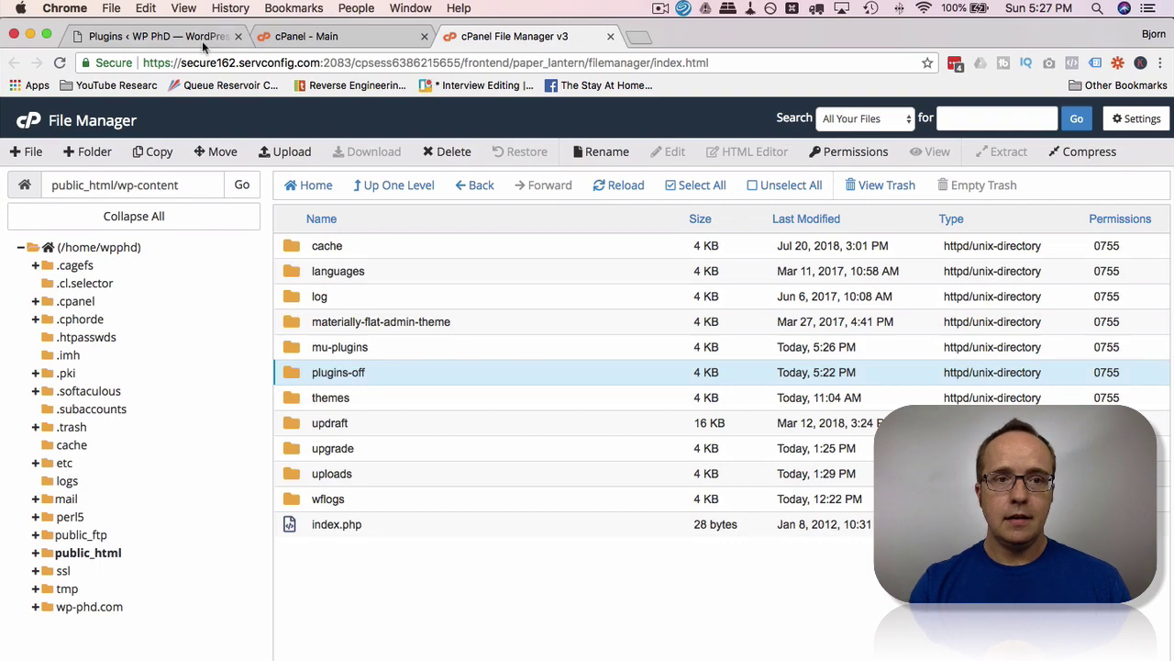
Return to the WordPress Plugins page showing the plugin-file-missing deactivation notices
{"action": "left_click", "coordinate": [202, 40]}
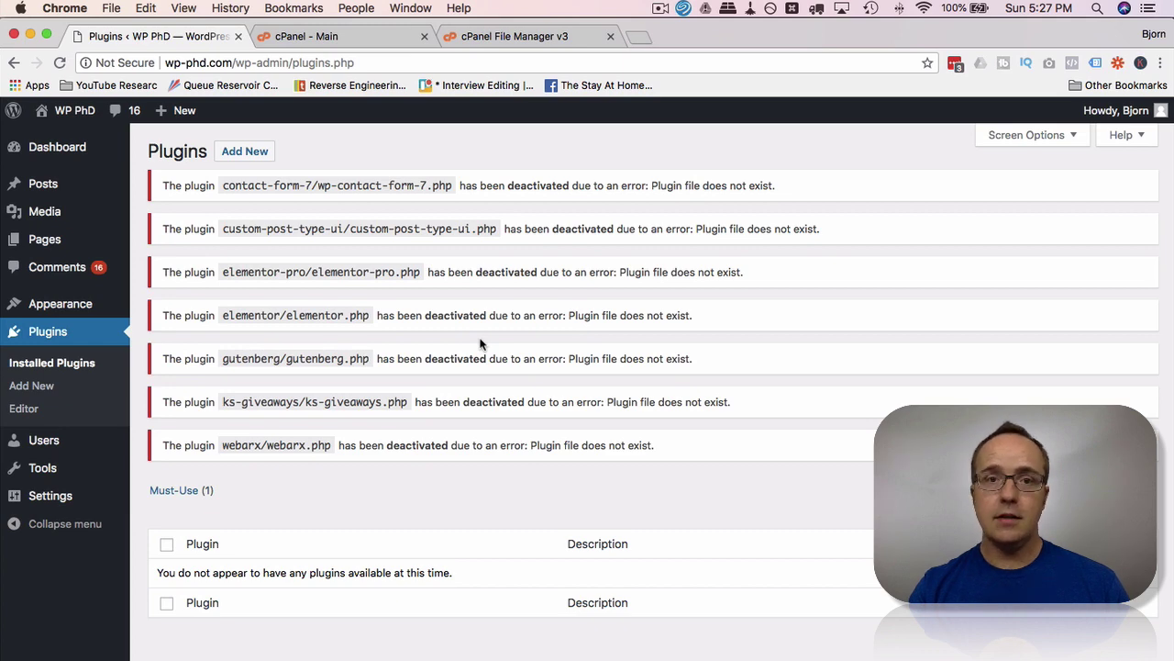
Rename plugins-off back to plugins, then return to the WordPress Plugins page
{"action": "left_click", "coordinate": [523, 37]}
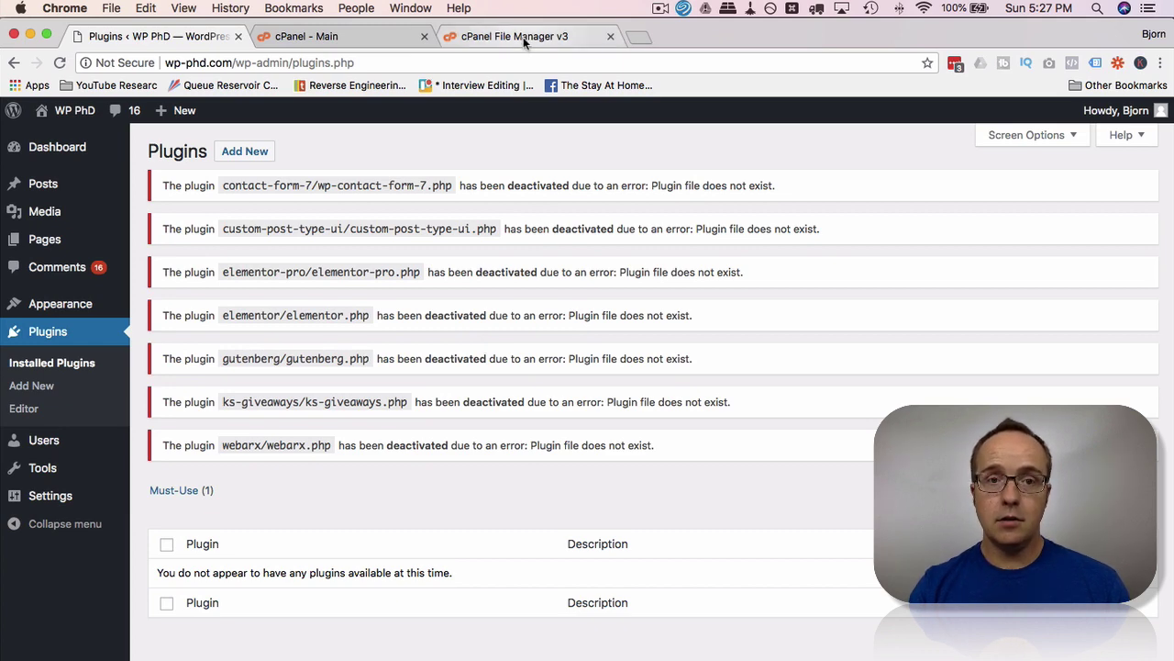
{"action": "double_click", "coordinate": [373, 372]}
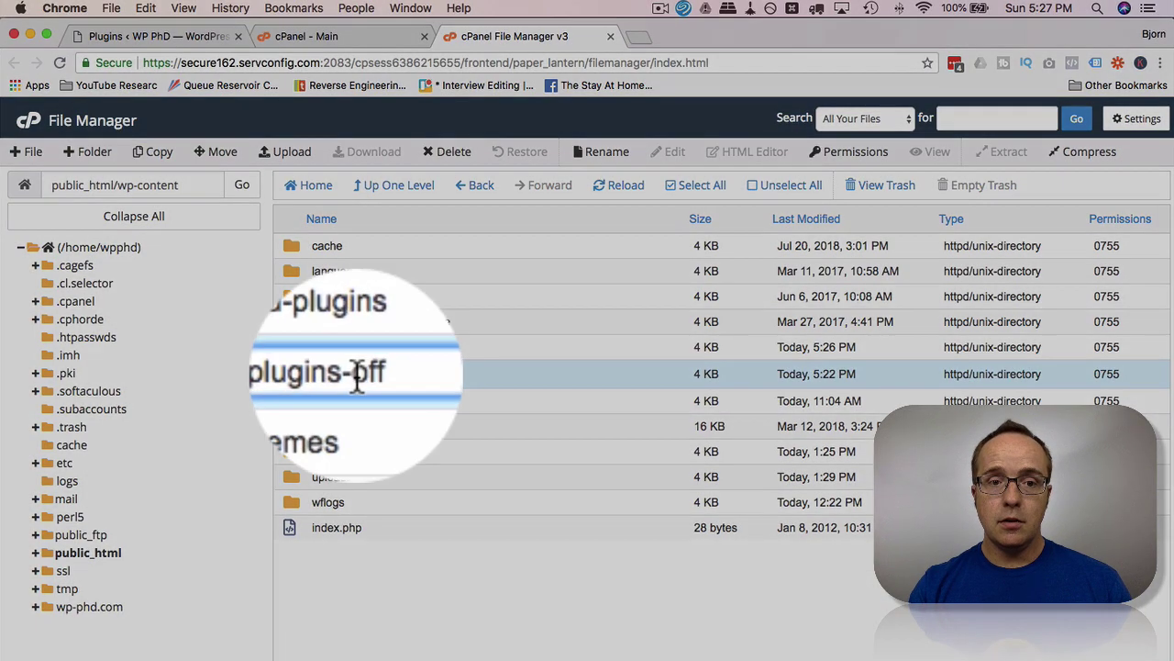
{"action": "double_click", "coordinate": [358, 372]}
{"action": "key", "text": "BackSpace"}
{"action": "key", "text": "BackSpace"}
{"action": "key", "text": "Return"}
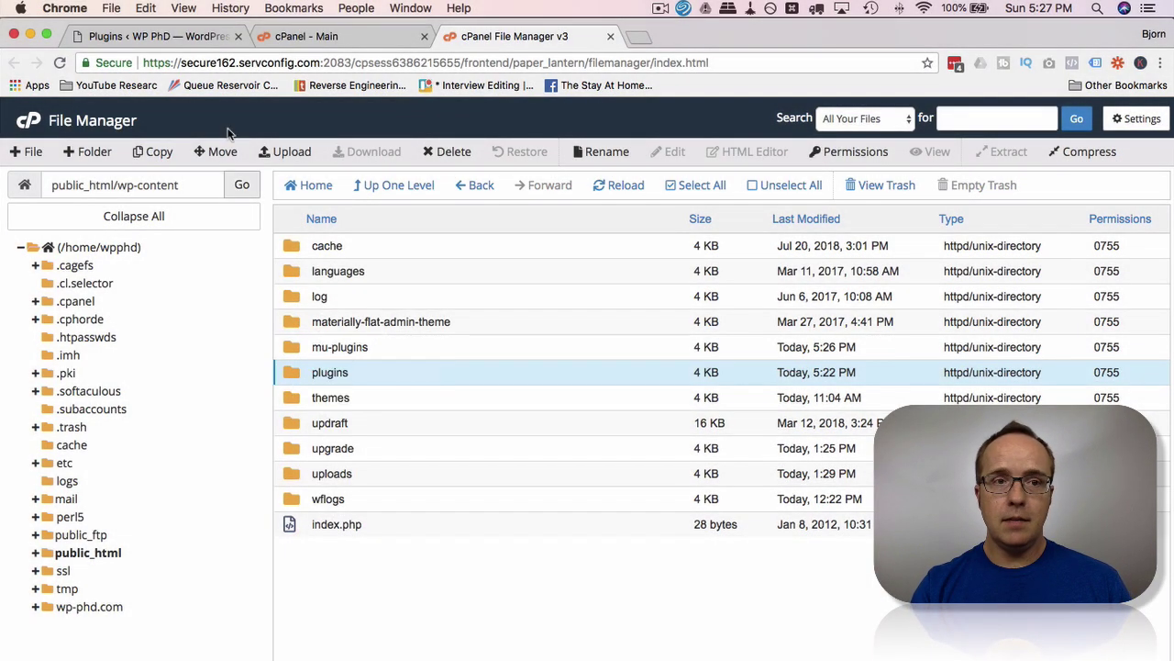
{"action": "left_click", "coordinate": [156, 37]}
{"action": "left_click", "coordinate": [60, 63]}
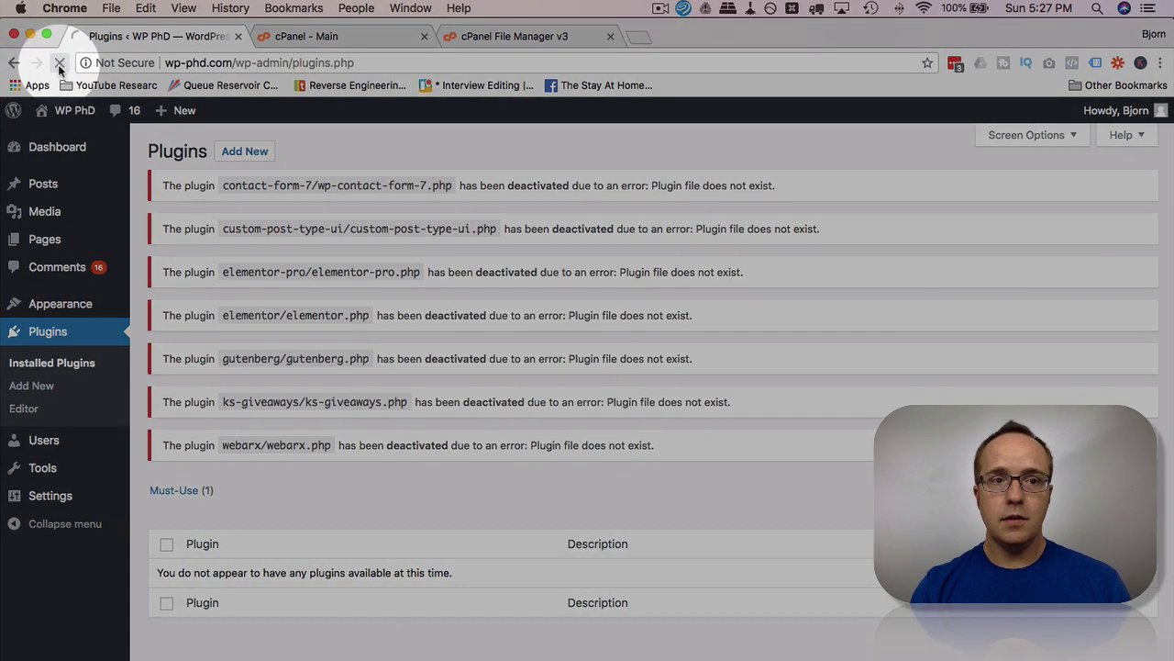
Reload the Plugins page and check that all 13 plugins are listed as inactive
{"action": "left_click", "coordinate": [59, 64]}
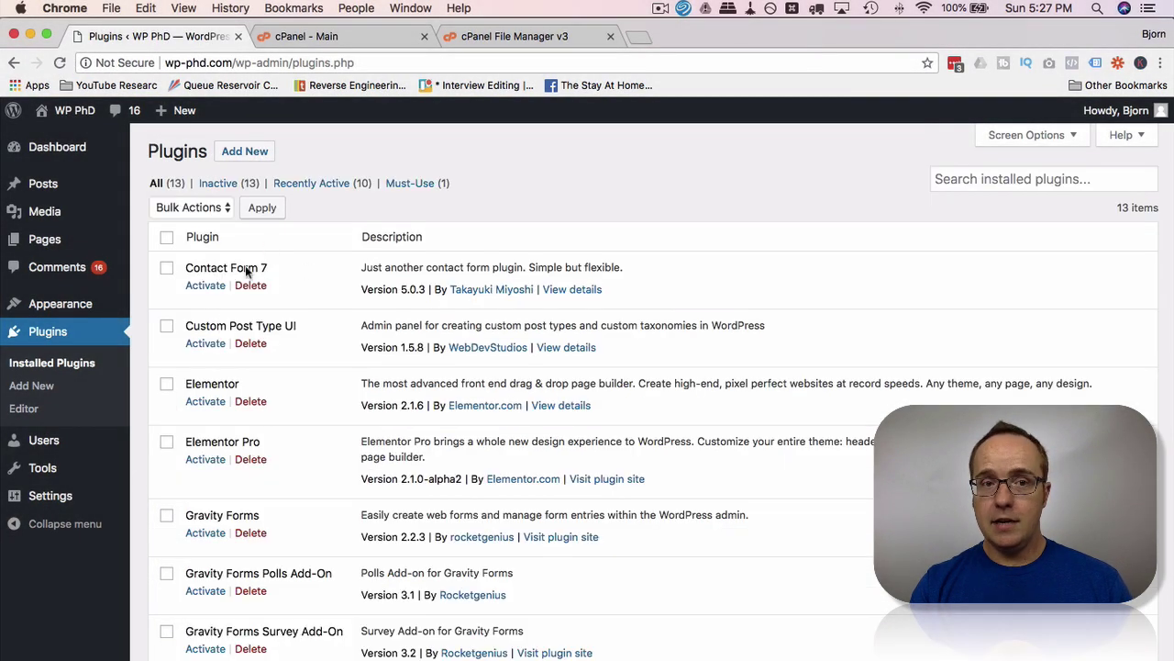
{"action": "scroll", "coordinate": [587, 385], "scroll_direction": "down", "scroll_amount": 5}
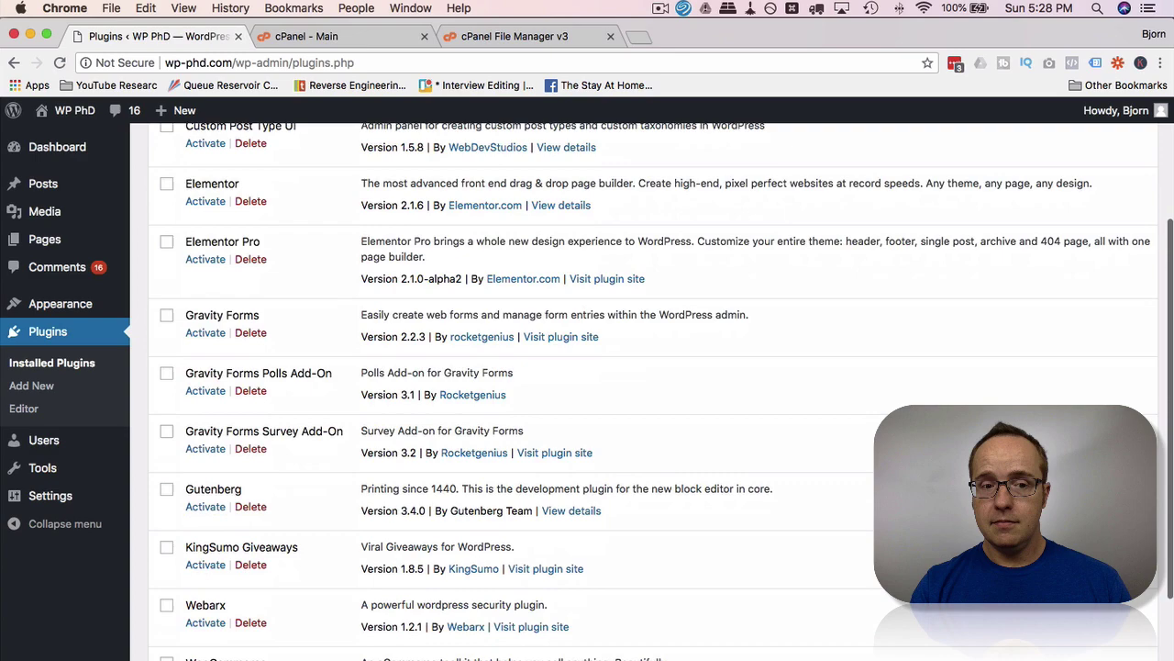
{"action": "scroll", "coordinate": [587, 385], "scroll_direction": "down", "scroll_amount": 3}
{"action": "scroll", "coordinate": [587, 386], "scroll_direction": "up", "scroll_amount": 3}
{"action": "scroll", "coordinate": [587, 386], "scroll_direction": "up", "scroll_amount": 2}
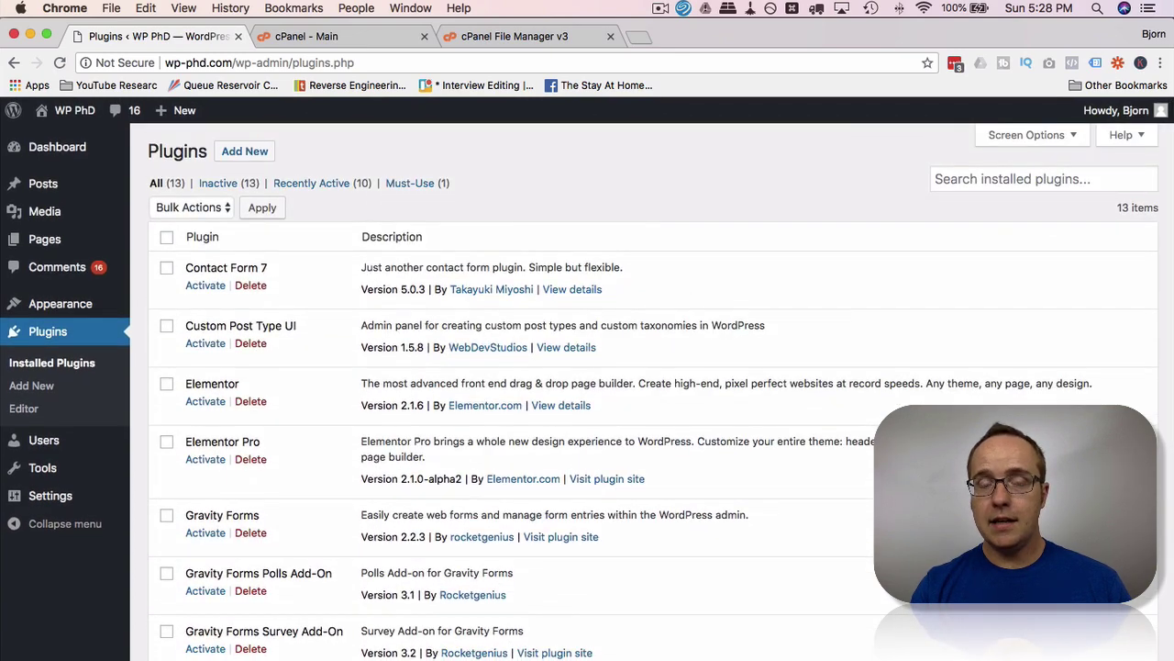